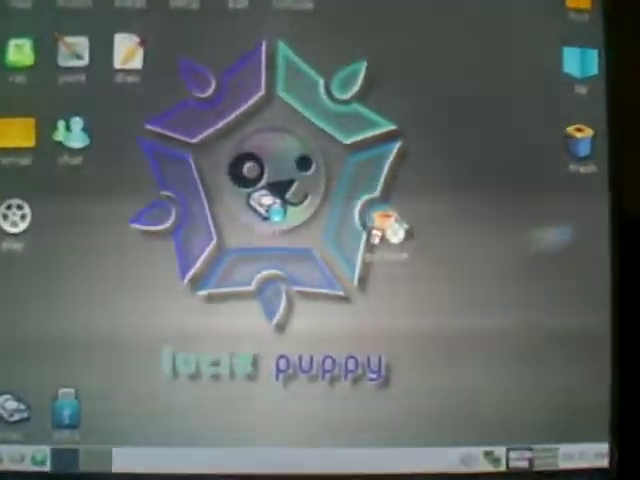
- Launch the web browser from the desktop browse icon to search Google
{"action": "left_click", "coordinate": [270, 208]}
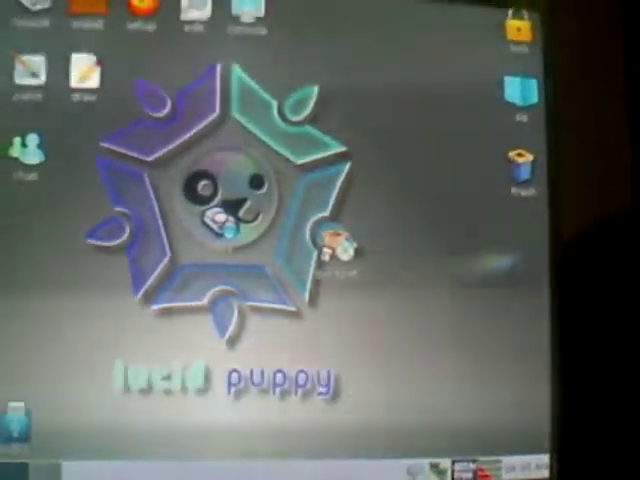
{"action": "left_click", "coordinate": [8, 440]}
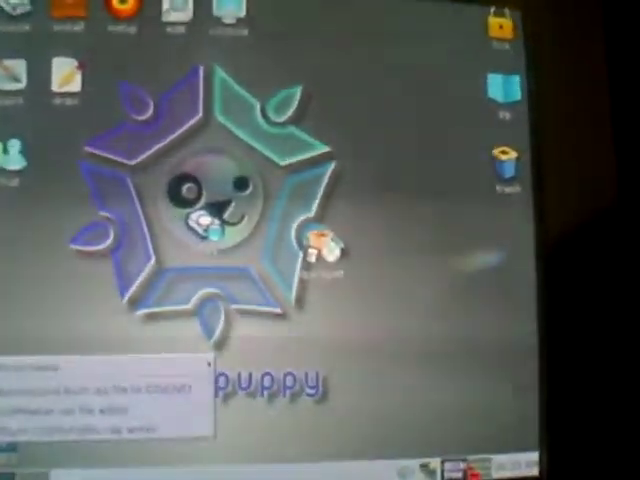